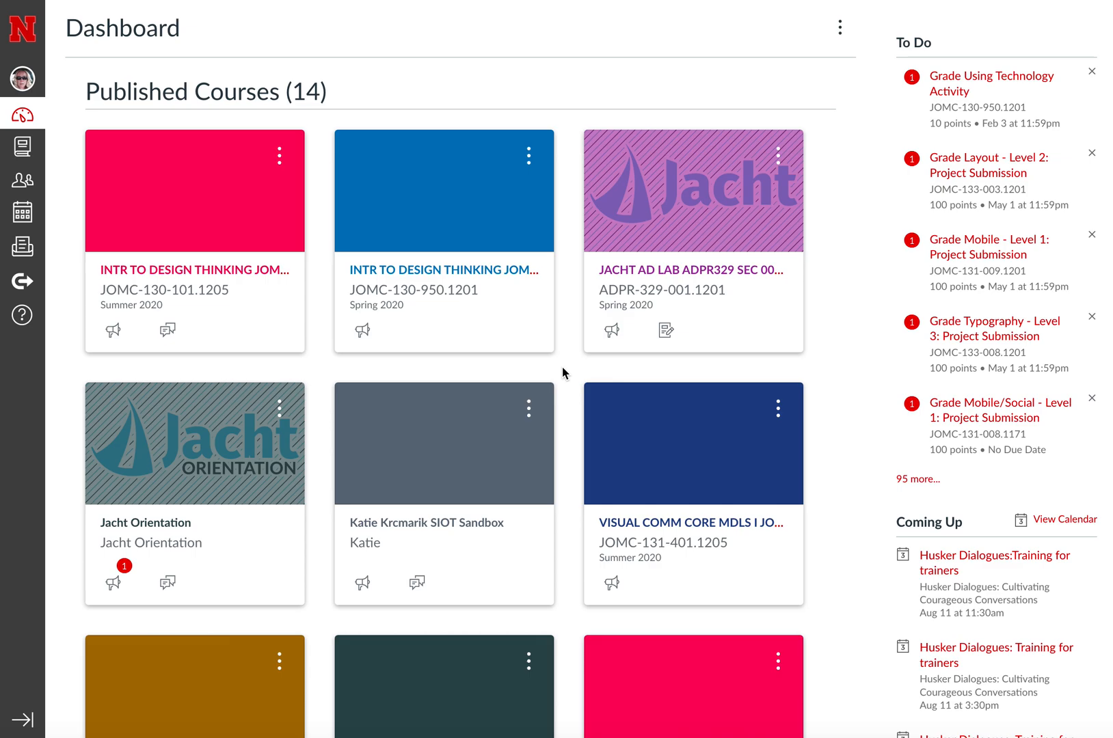
- Look over the course cards on the dashboard and view the color and nickname options of the JOMC-130-101.1205 course
scroll(554, 340, "down", 2)
scroll(554, 339, "down", 15)
scroll(554, 339, "down", 2)
scroll(554, 339, "up", 10)
scroll(554, 339, "up", 5)
scroll(190, 439, "down", 1)
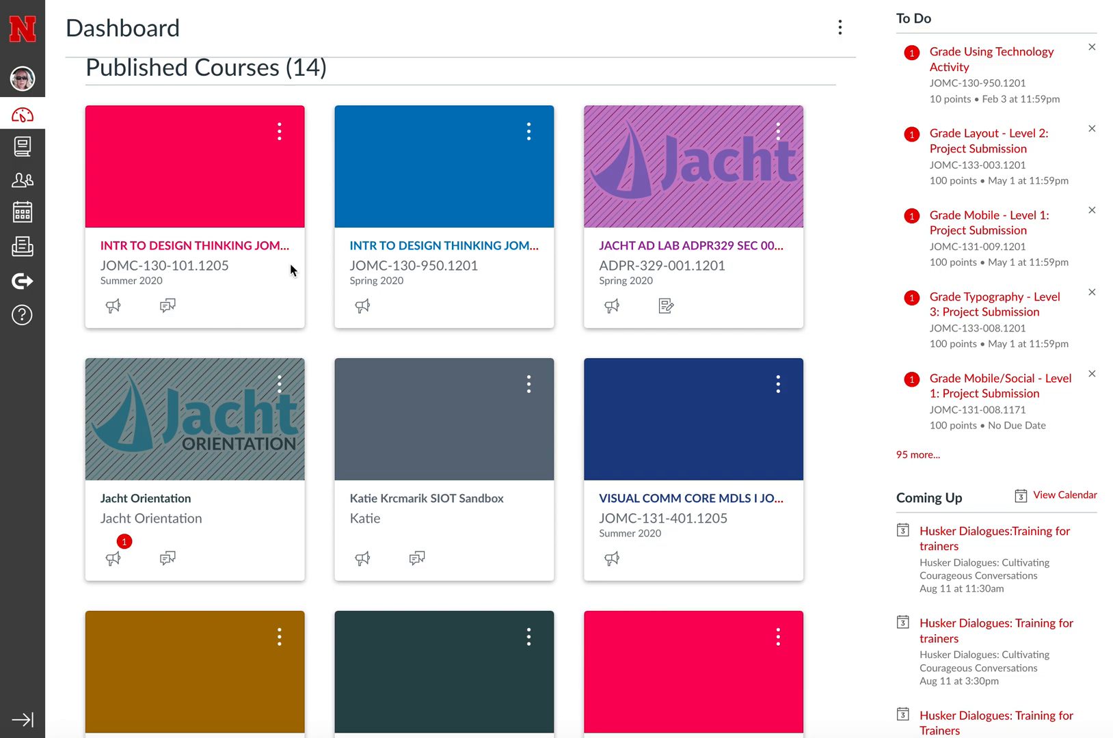
left_click(280, 133)
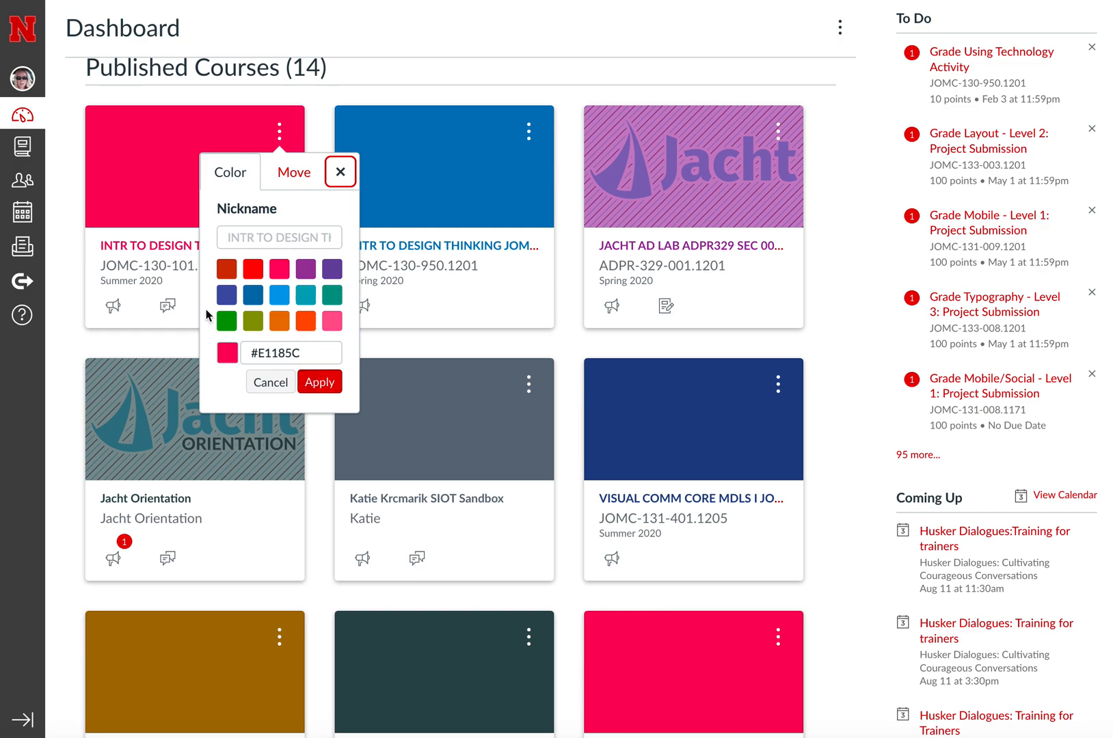
left_click(320, 383)
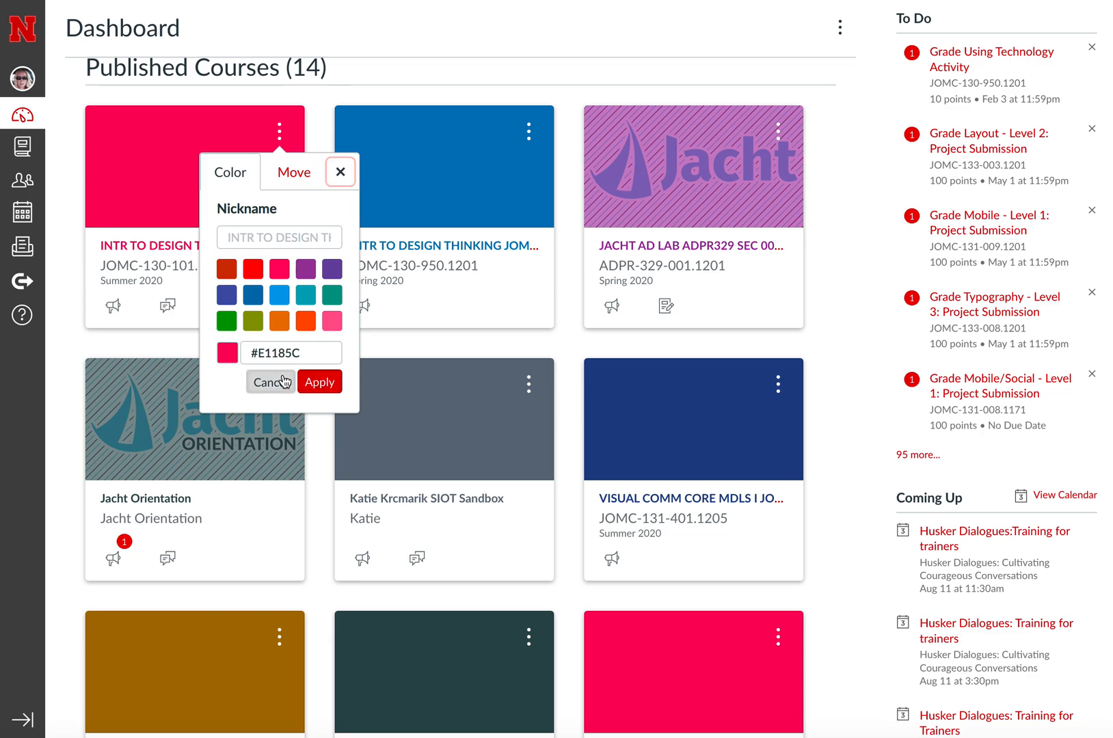
- Open the unpublished Fall 2020 course JOMC-131-951.1208 from the dashboard
scroll(397, 447, "down", 15)
scroll(400, 519, "down", 7)
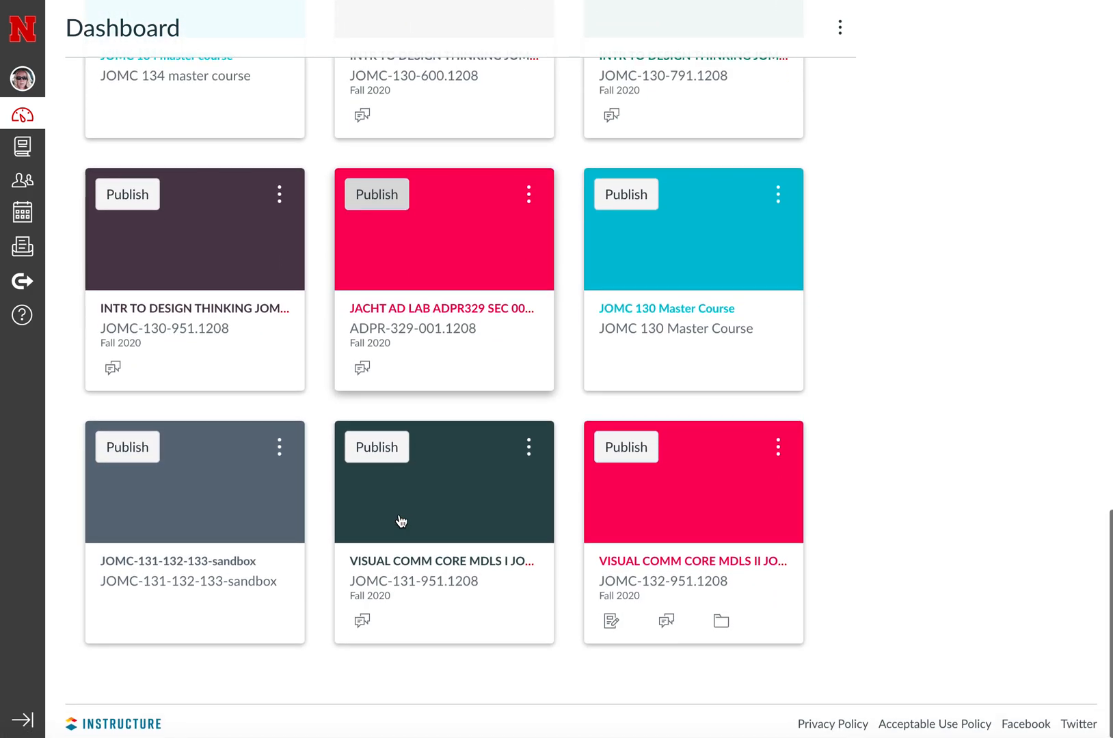
left_click(400, 570)
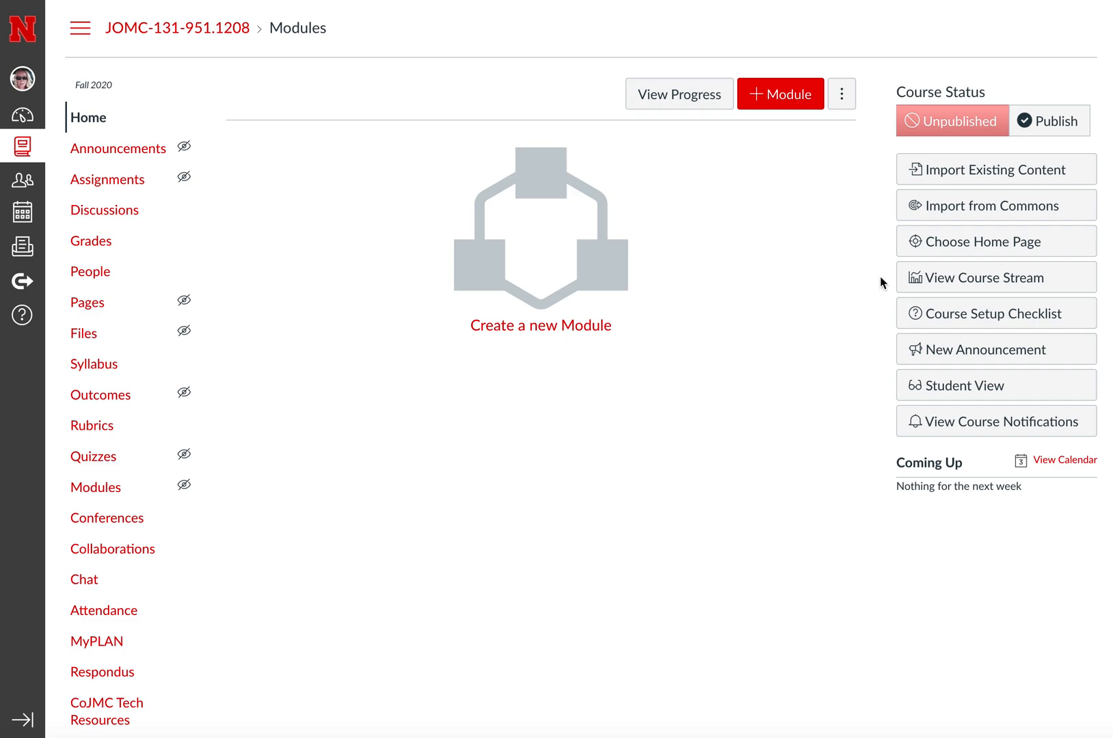
- Search Commons for "JOMC" from within the course and open the JOMC-131-132-133 Fall 2020 course resource
left_click(954, 213)
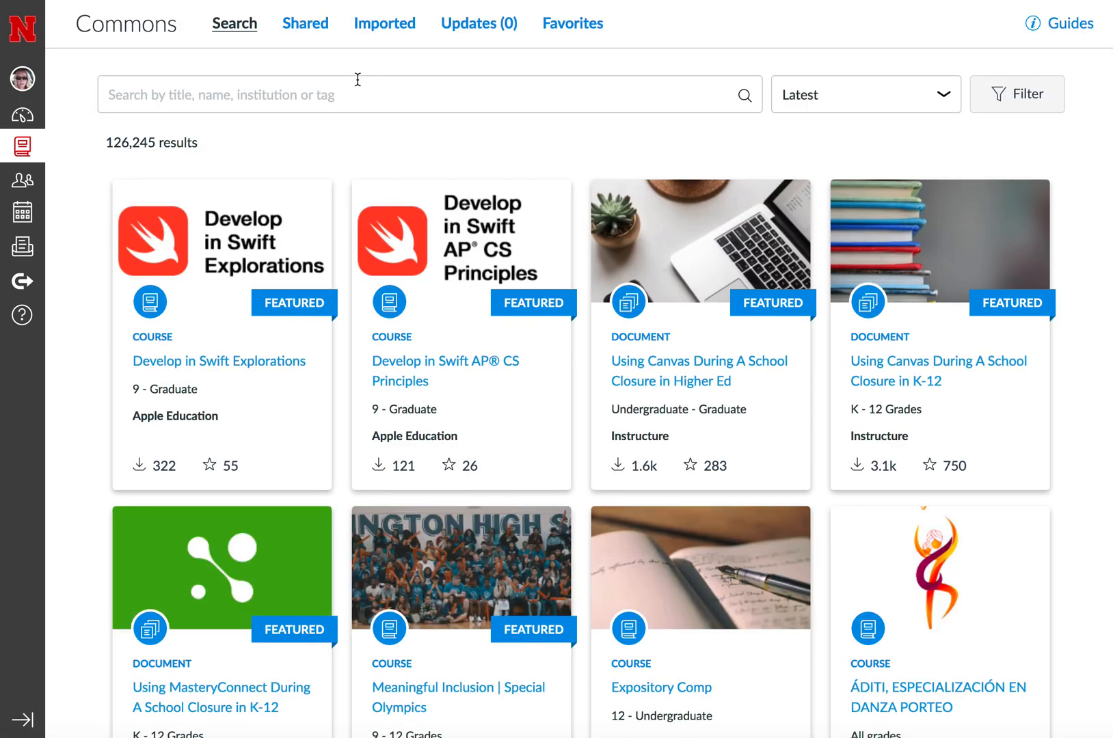
left_click(335, 108)
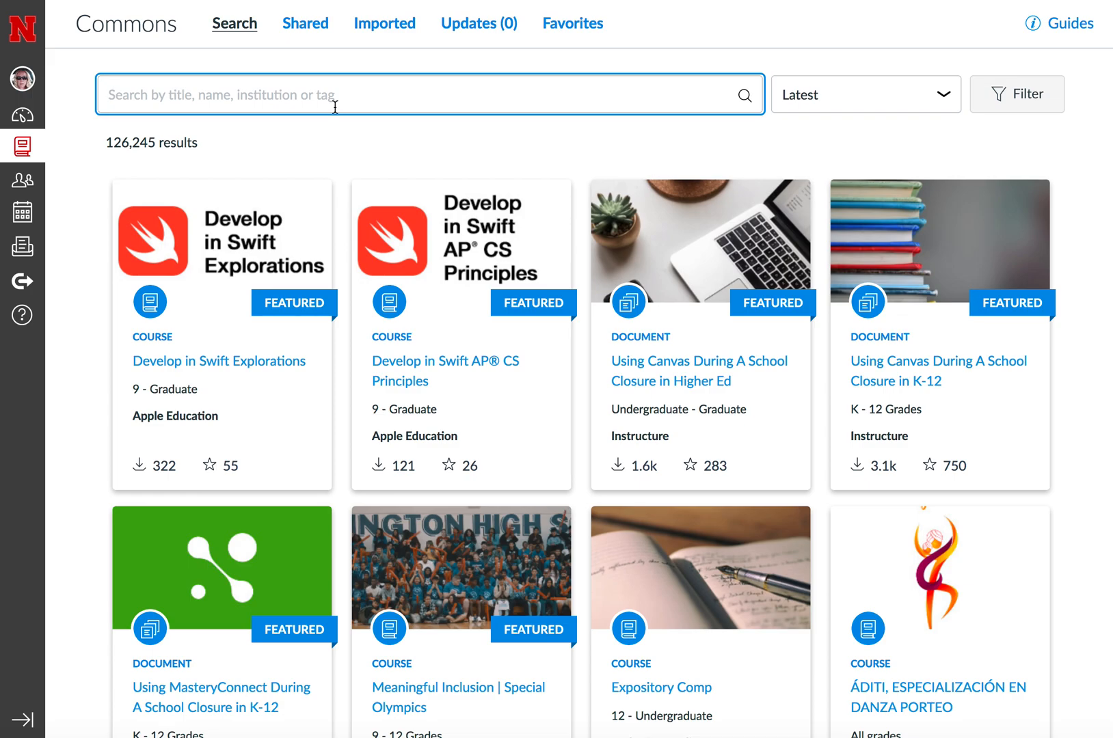
type("JOMC")
key("Return")
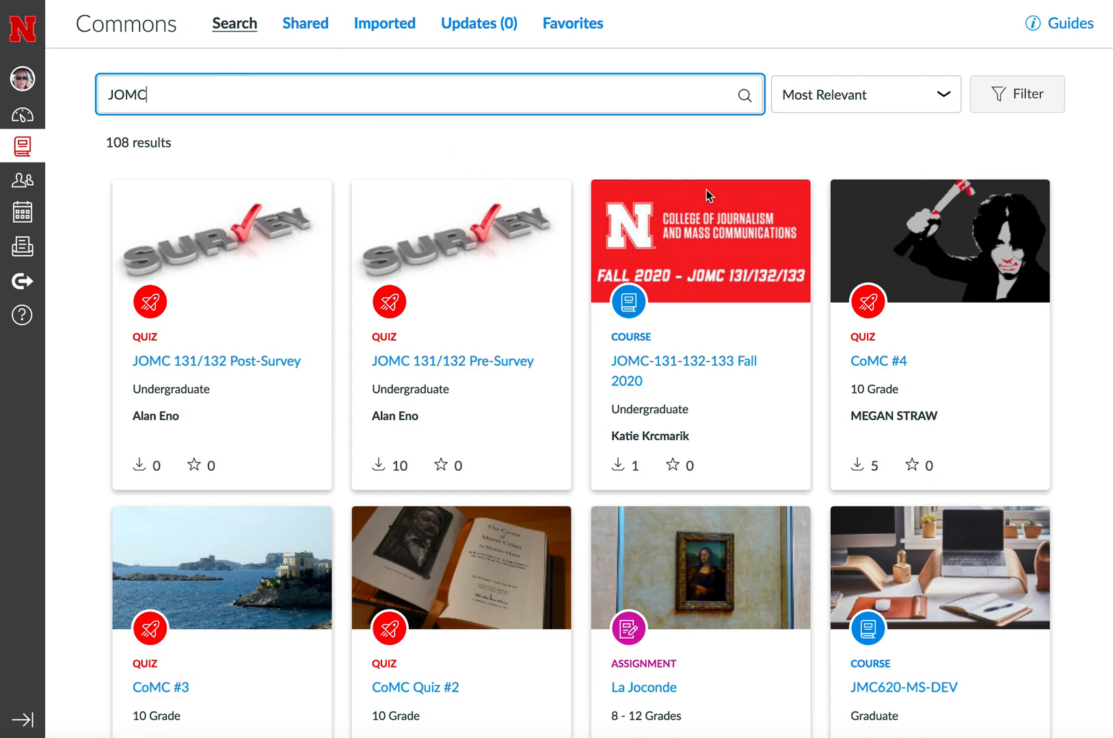
left_click(682, 370)
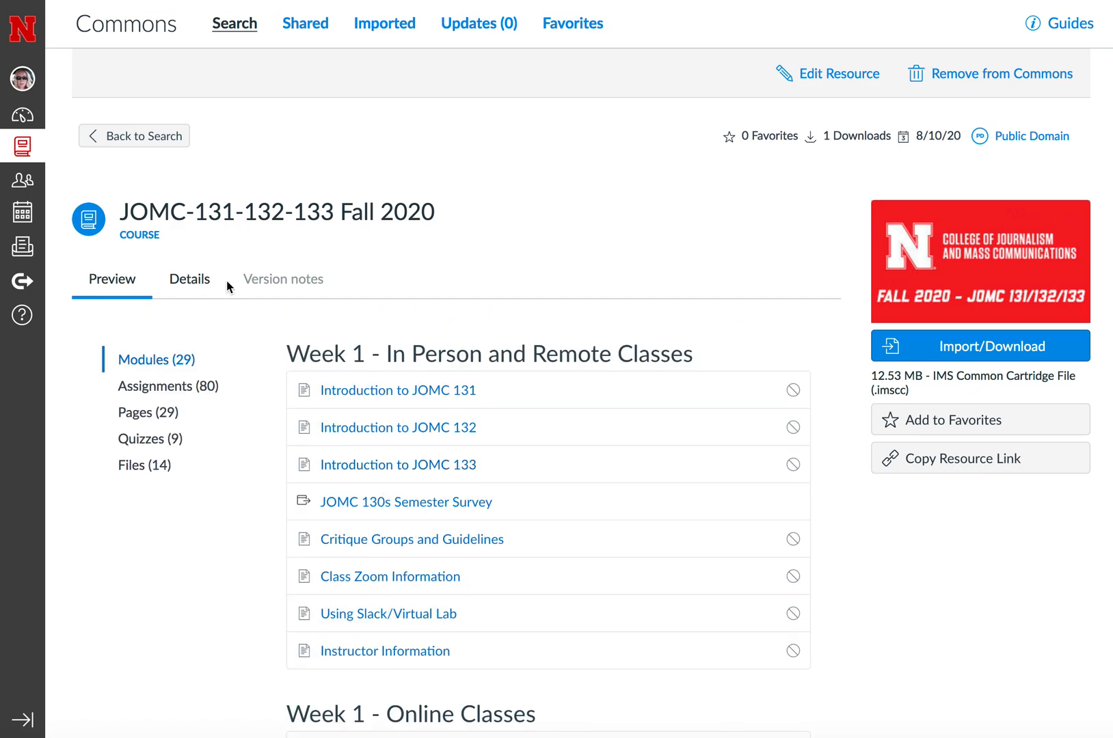
- Filter the import destinations by "fall 2020" and import the resource into VISUAL COMM CORE MDLS I JOMC131 SEC 951 Fall 2020
left_click(944, 350)
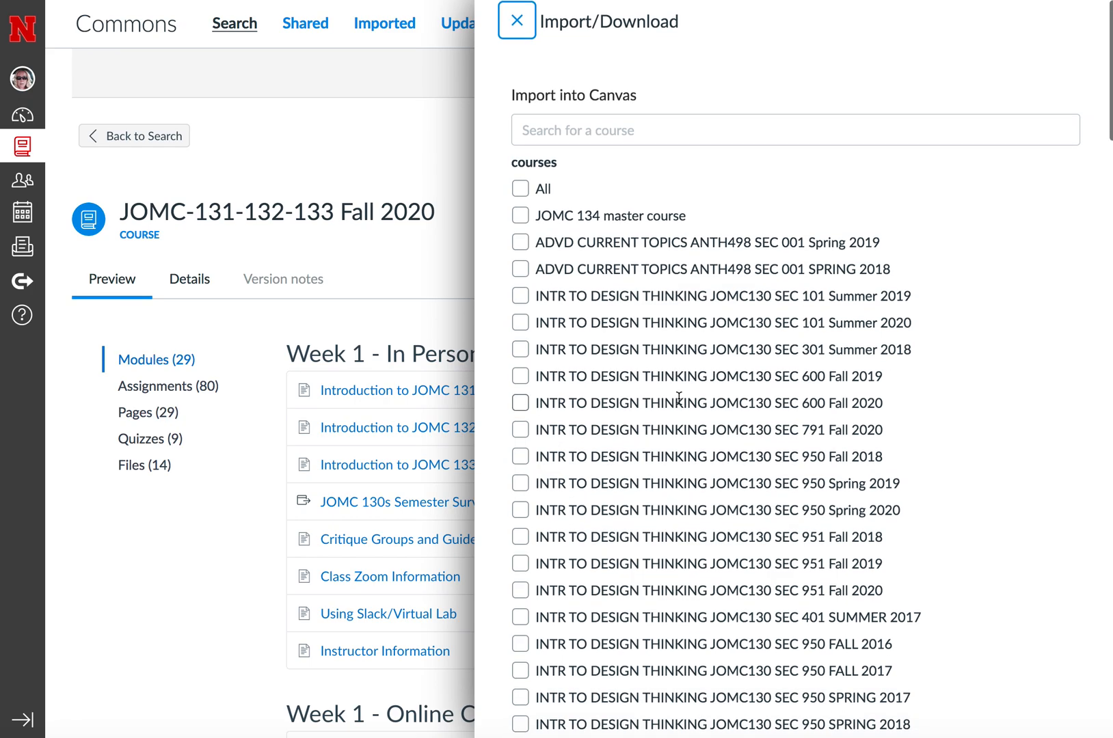
scroll(679, 399, "down", 15)
scroll(679, 398, "down", 15)
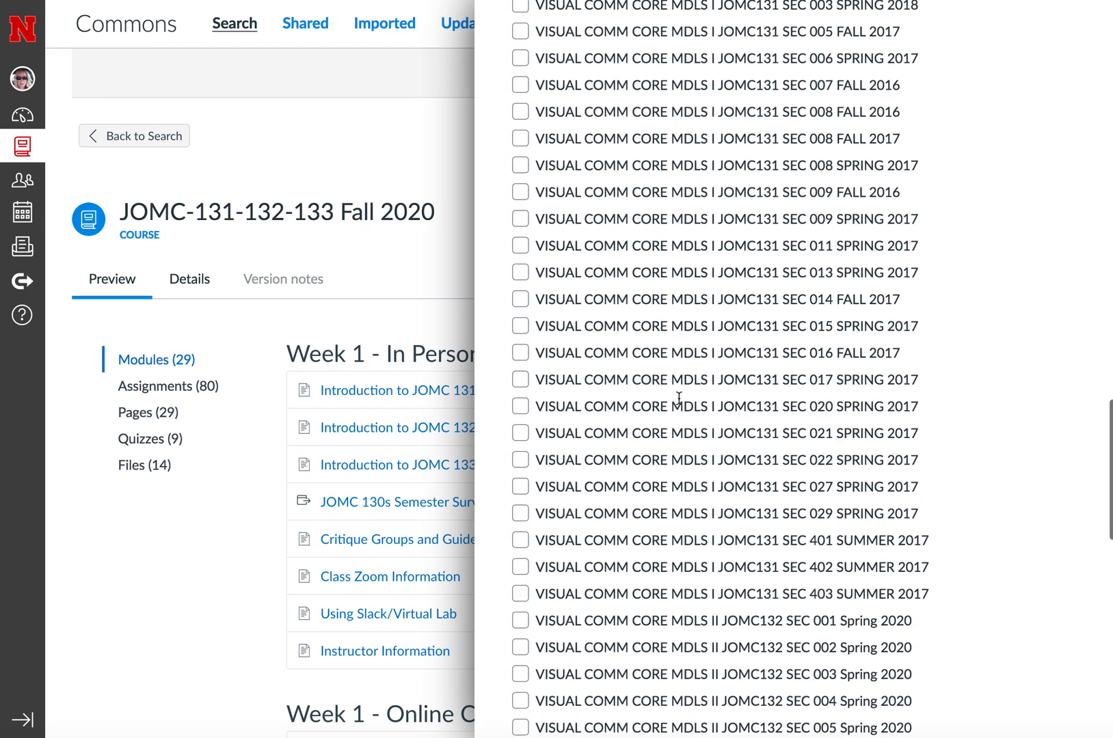
scroll(678, 399, "up", 12)
scroll(677, 398, "up", 10)
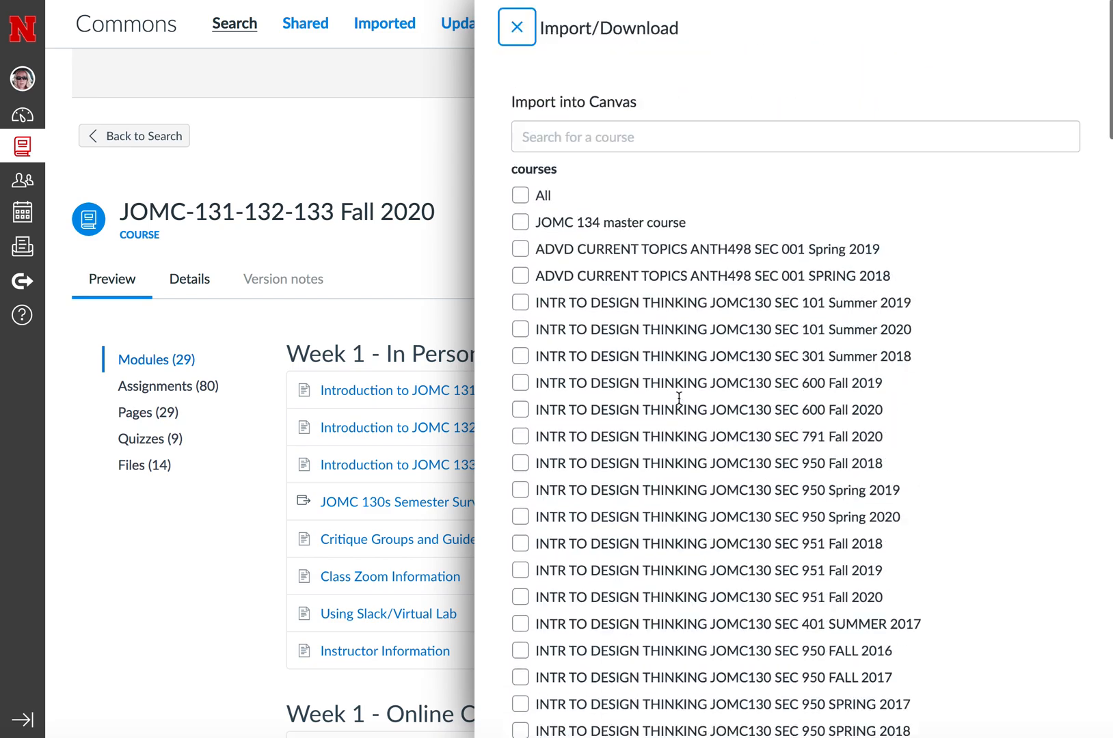
left_click(635, 140)
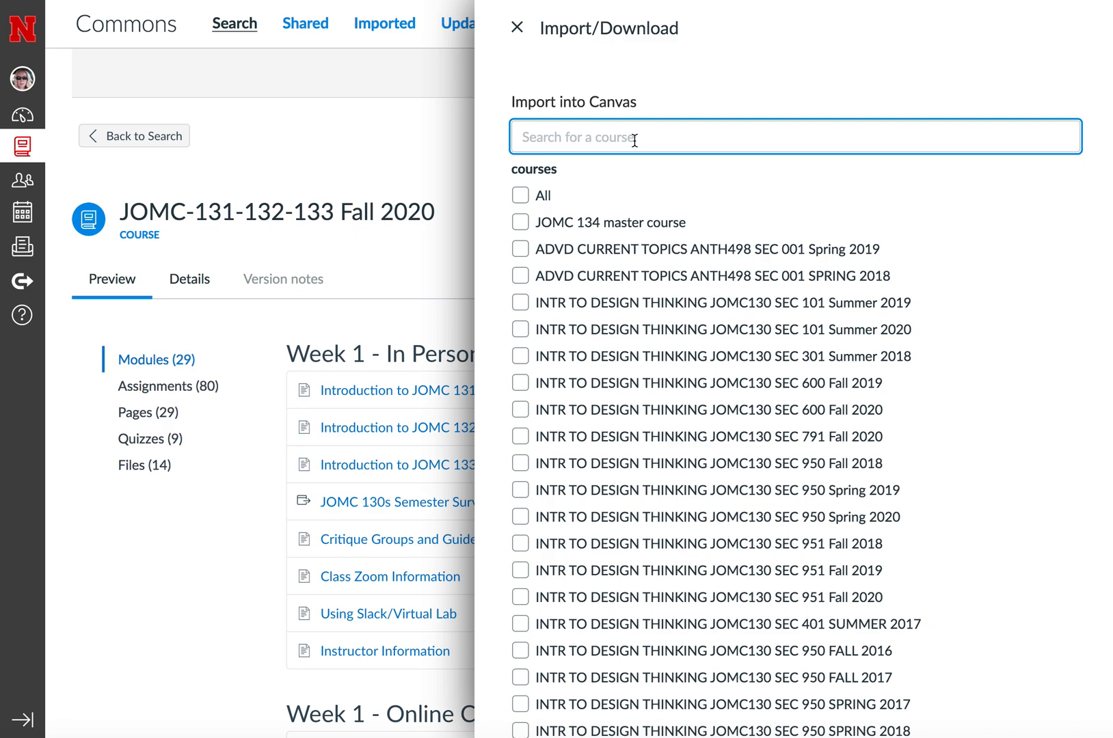
type("fall 2")
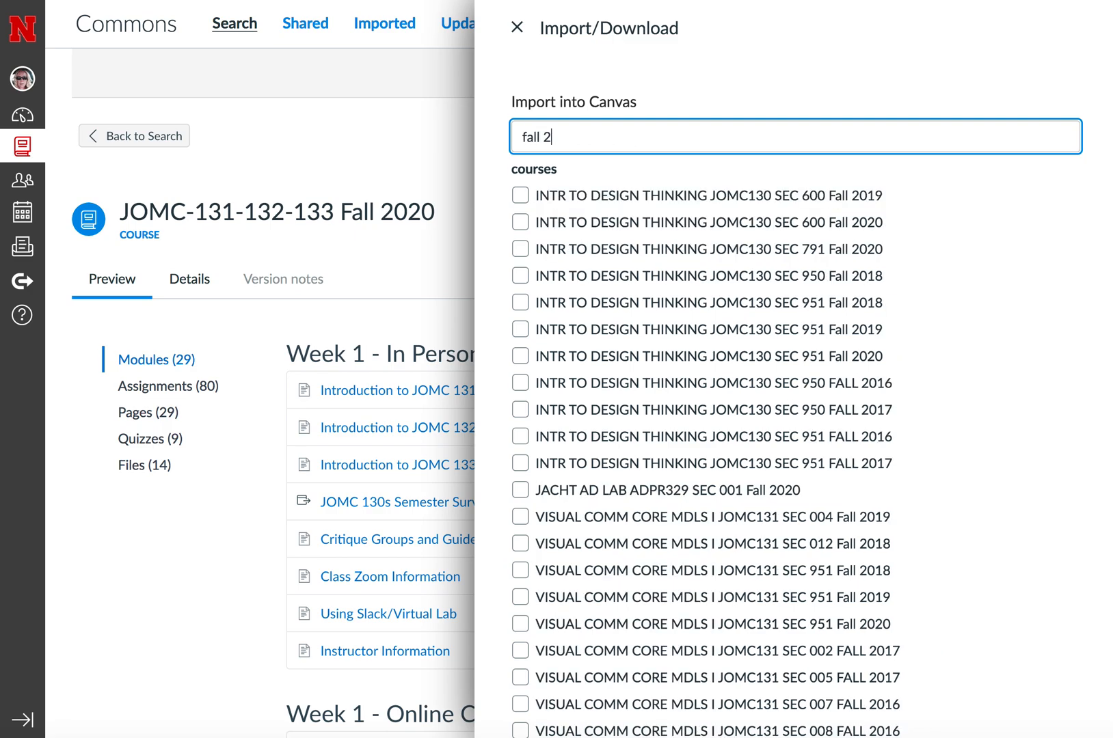
type("020")
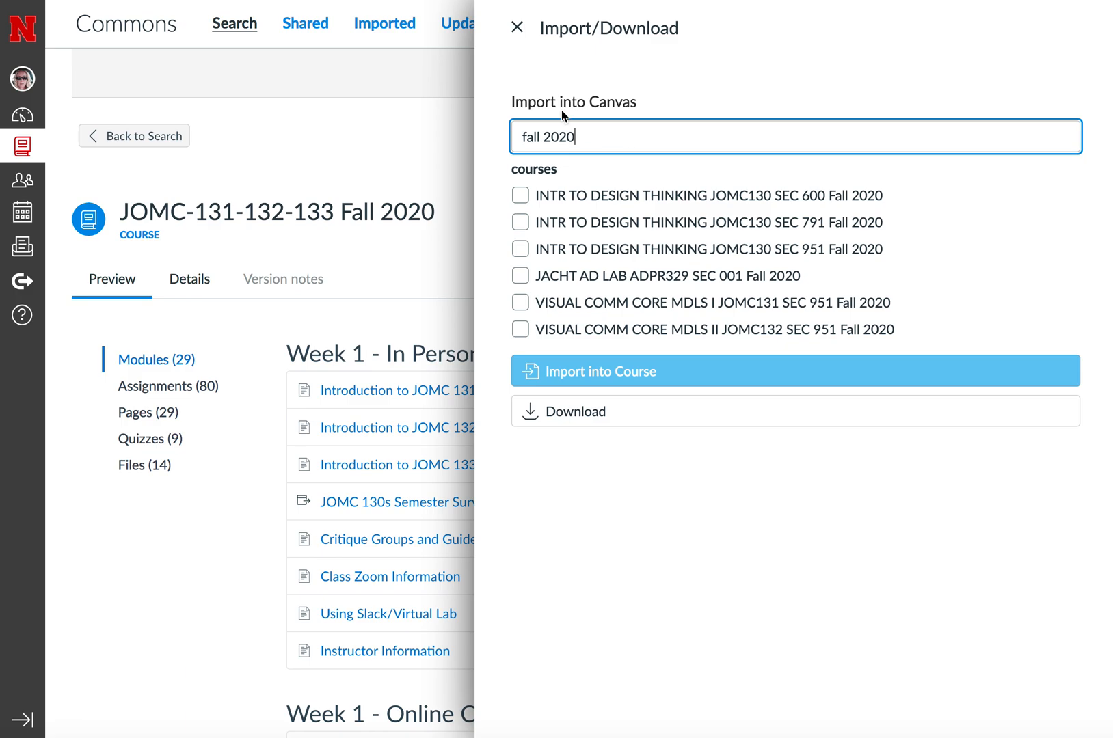
left_click(522, 305)
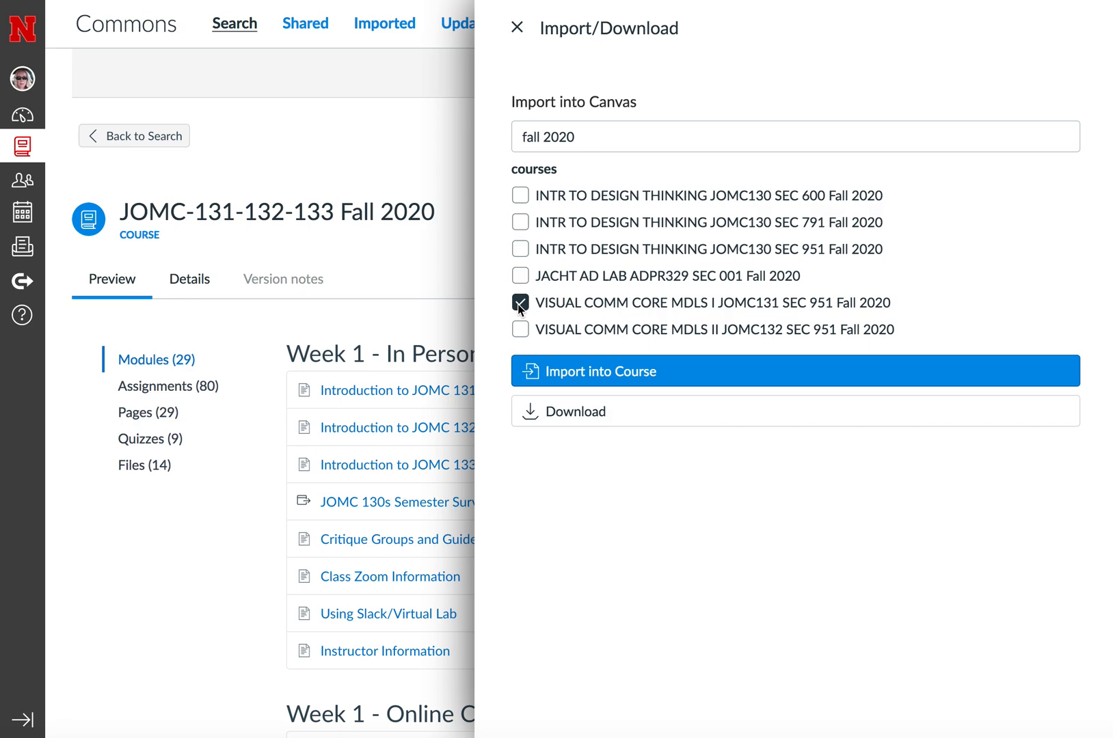
left_click(564, 371)
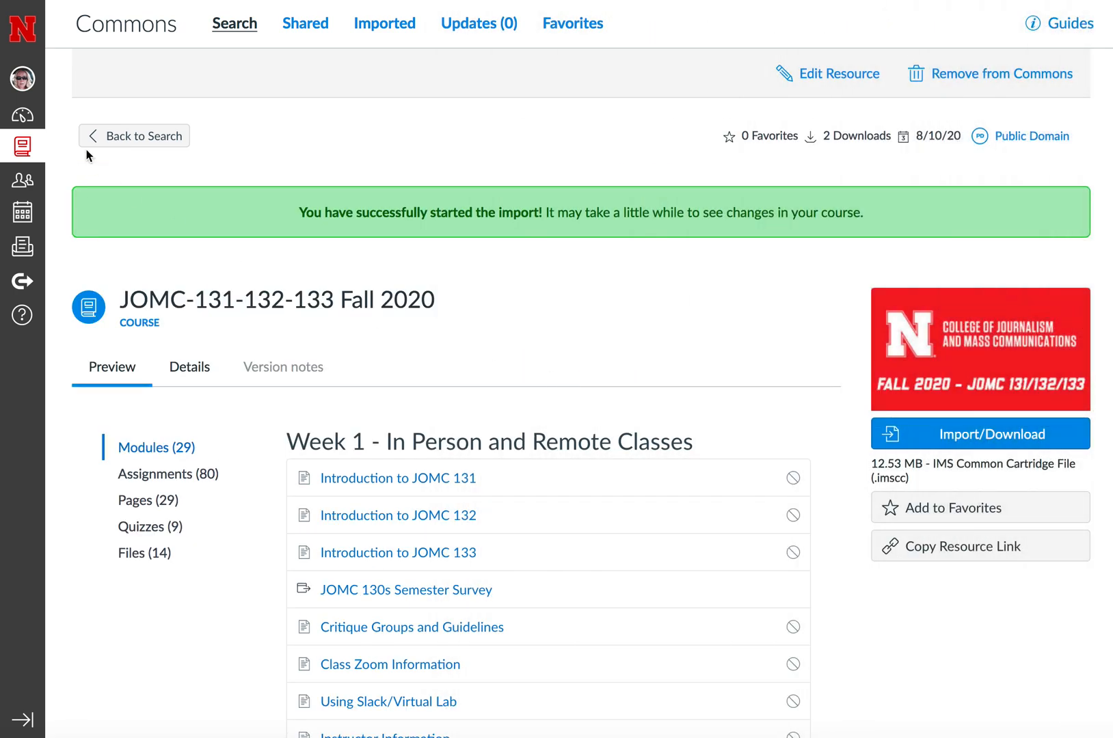
- Return to the JOMC131 SEC 951 Fall 2020 course through the list of courses
left_click(24, 149)
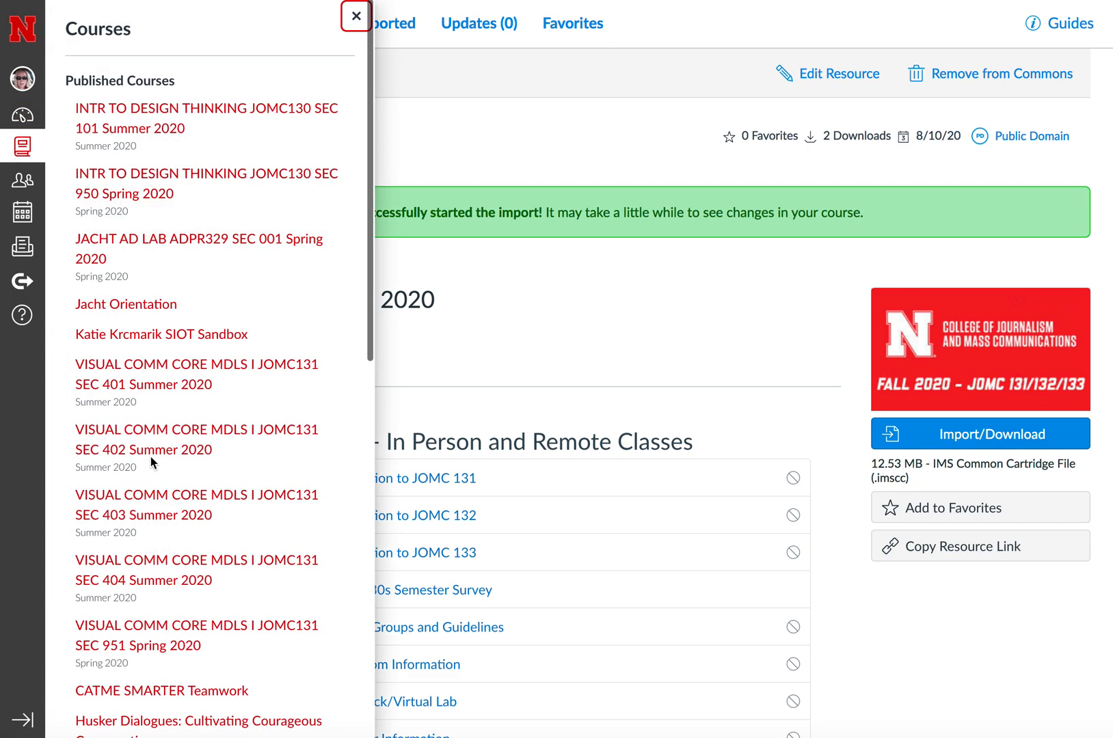
scroll(152, 459, "down", 8)
scroll(152, 462, "down", 2)
left_click(153, 467)
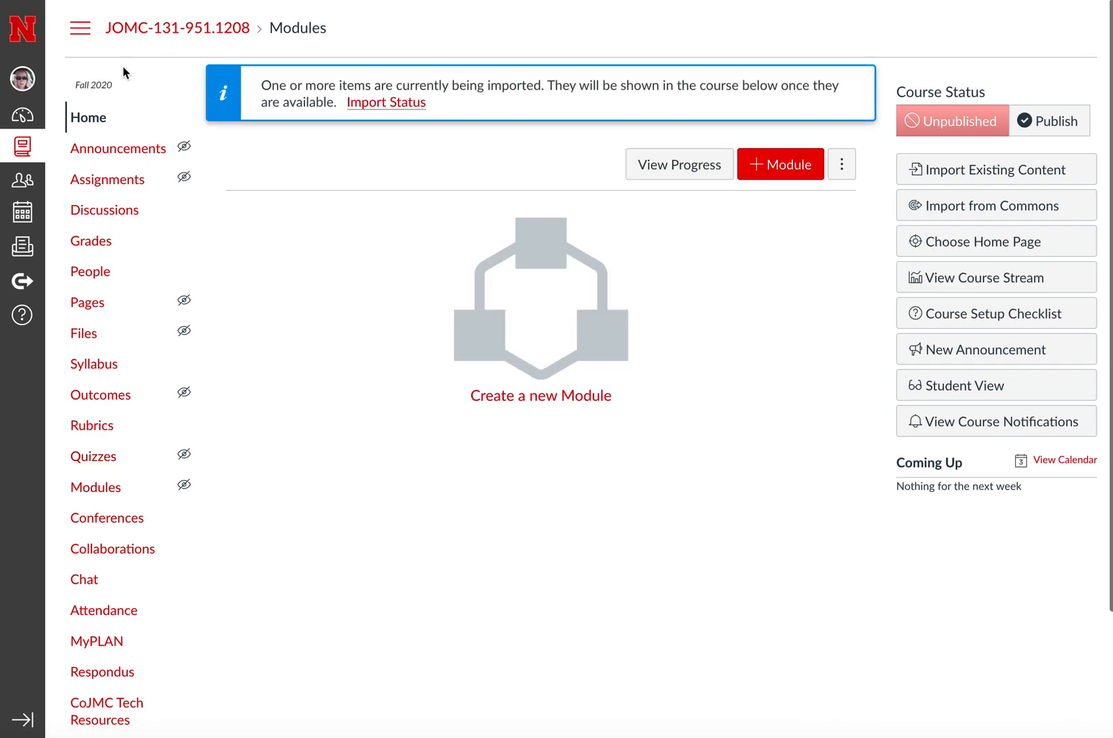
- Check the status of the content import and go back to the course home page
left_click(355, 104)
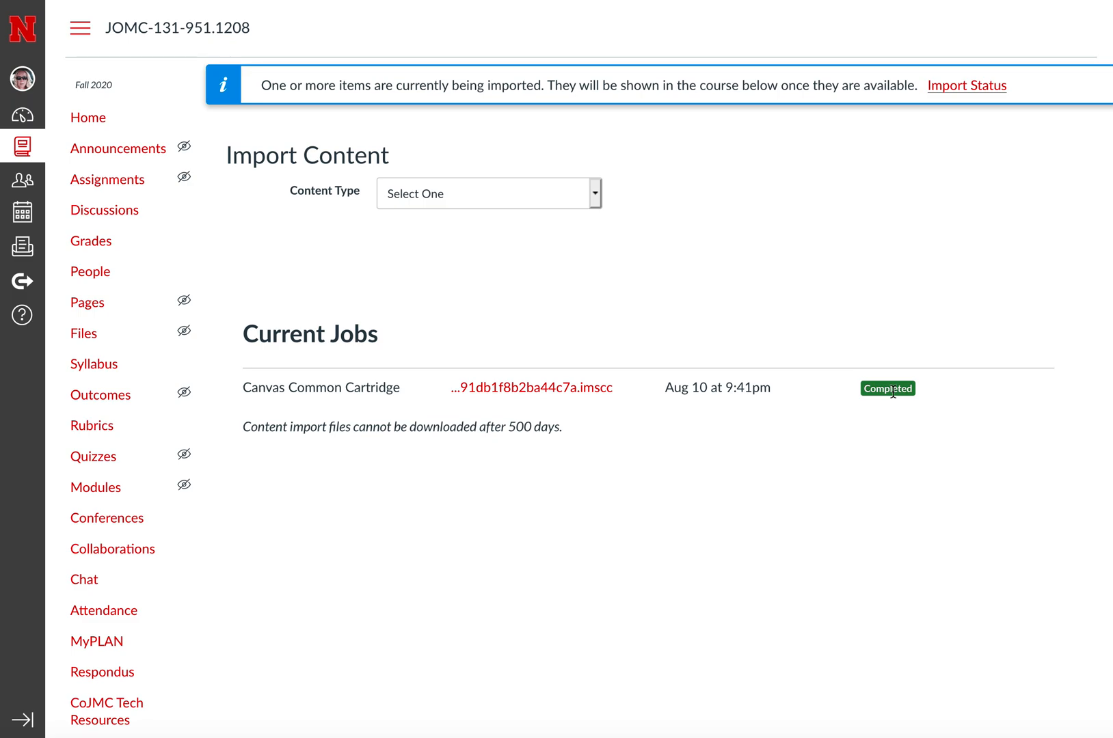
left_click(85, 130)
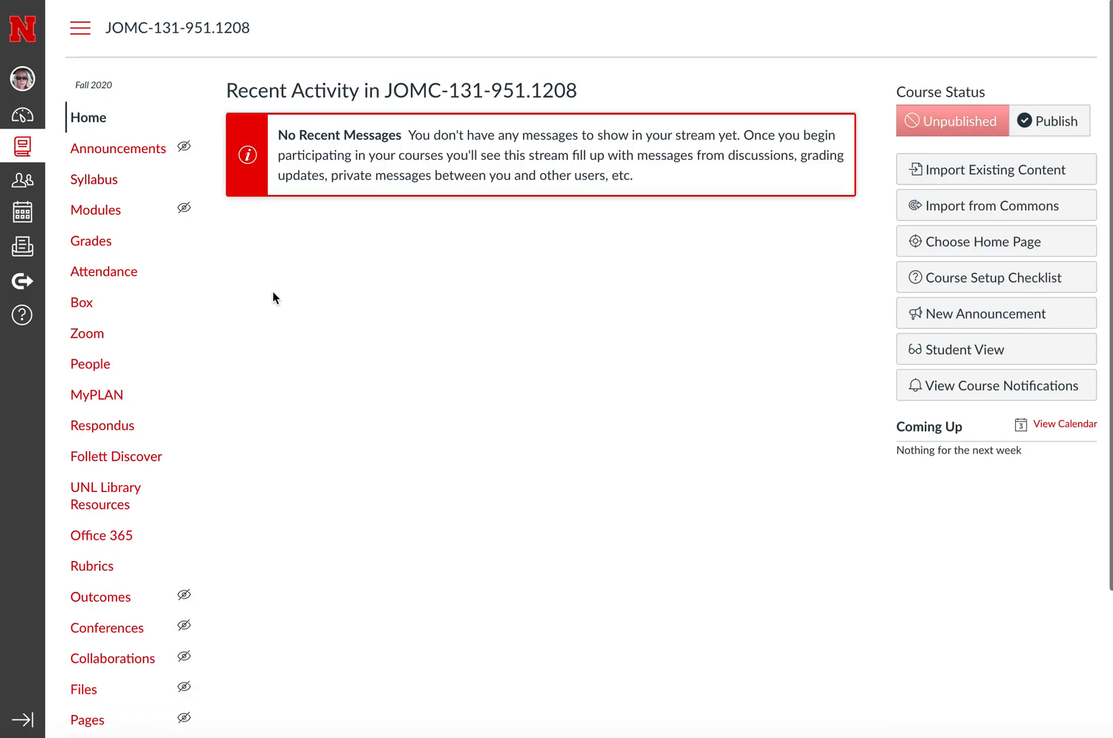